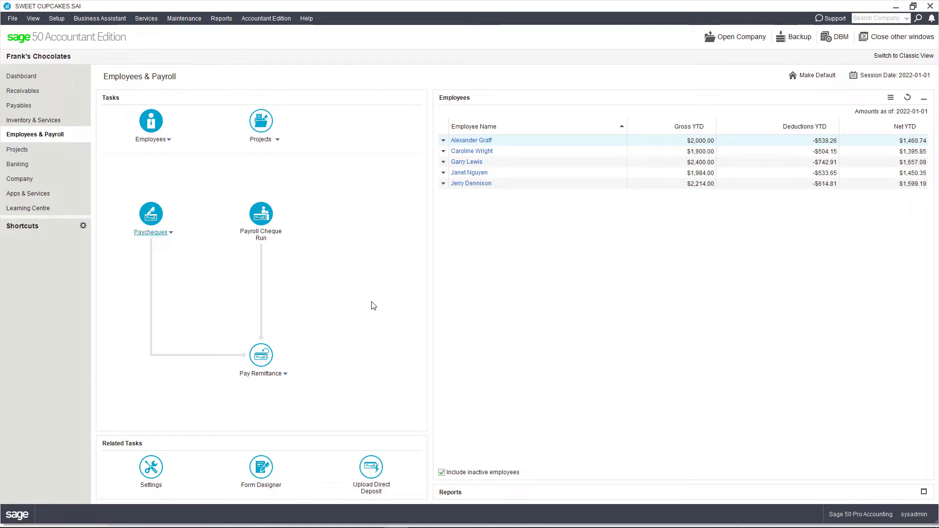
left_click(478, 152)
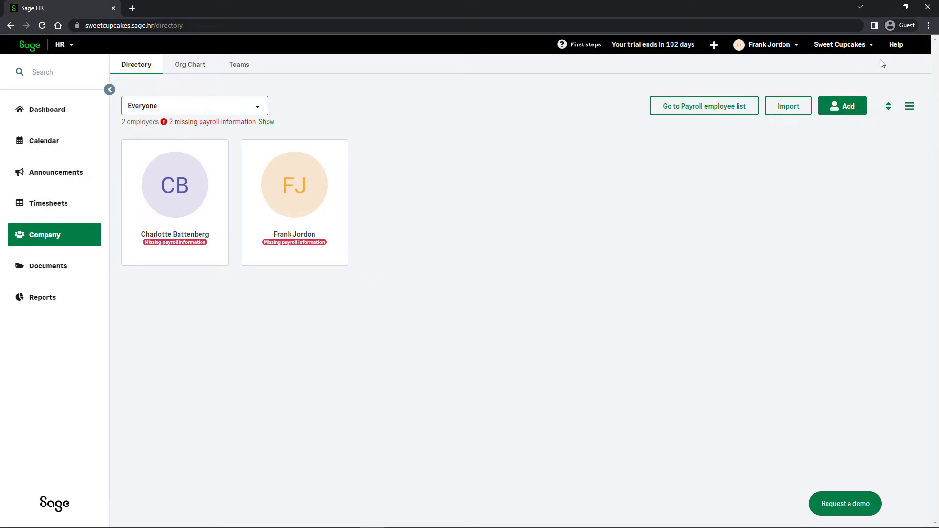
Step: In Sage HR's help, open the Payroll Knowledge base article "Migrate from Sage 50 Canadian Edition"
left_click(897, 44)
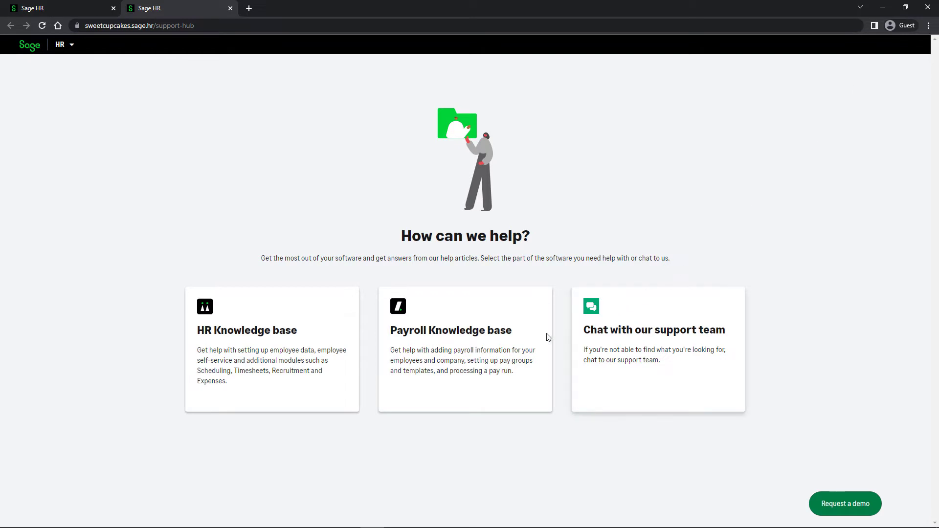
left_click(477, 352)
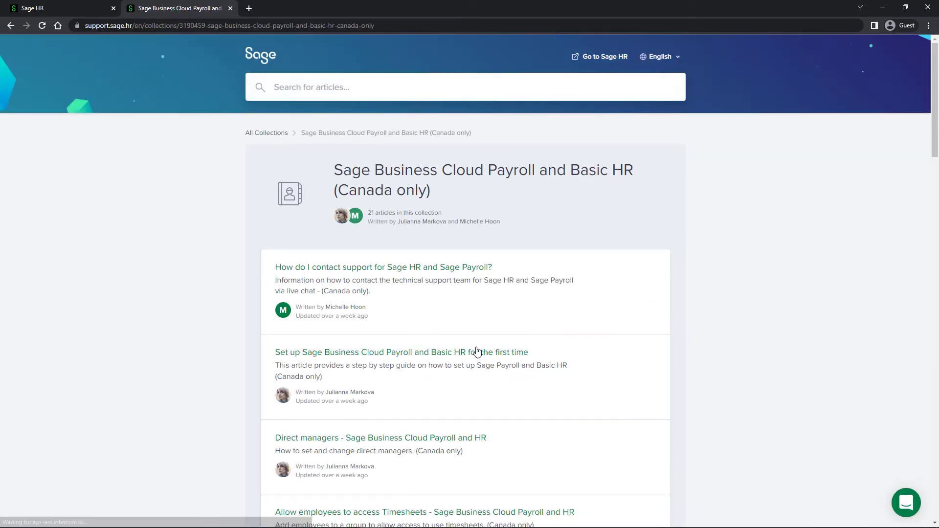
scroll(477, 351, "down", 7)
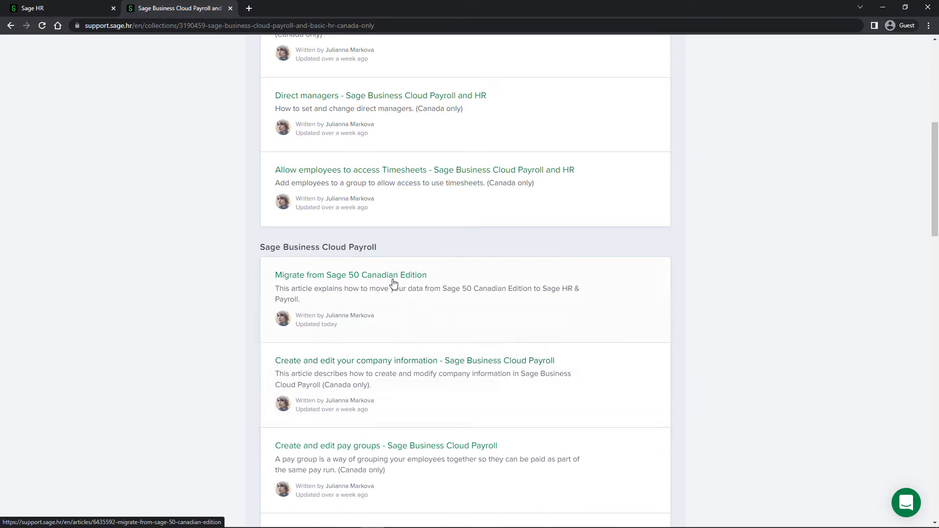
left_click(393, 283)
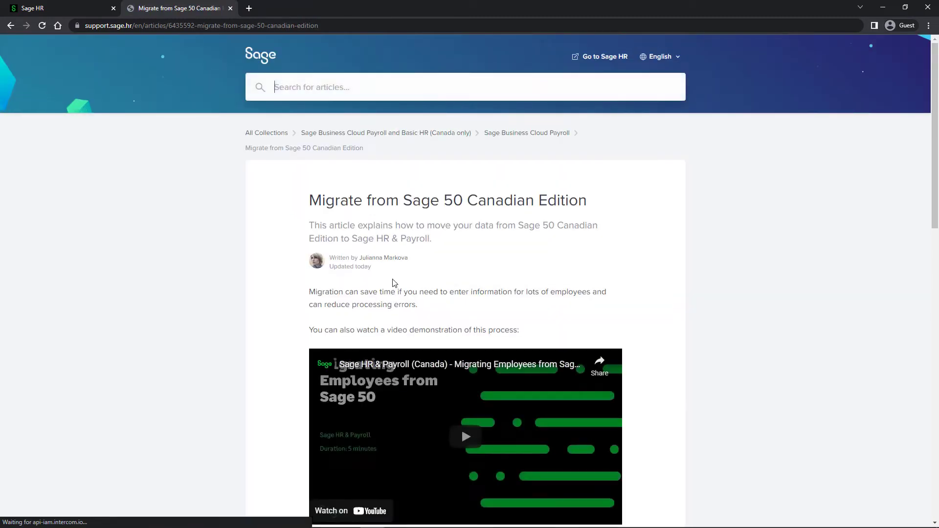
Step: Download the migration tool from the article's export section and run its installer
scroll(394, 282, "down", 8)
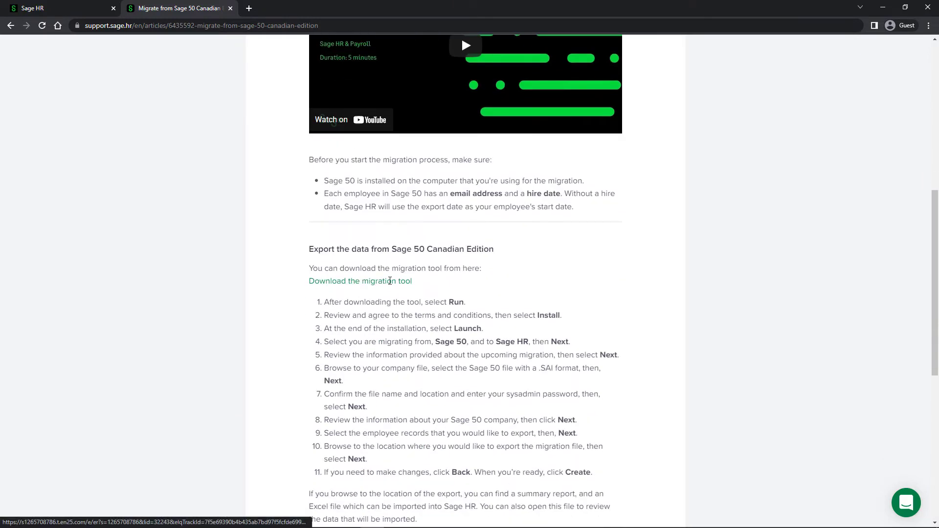
left_click(385, 289)
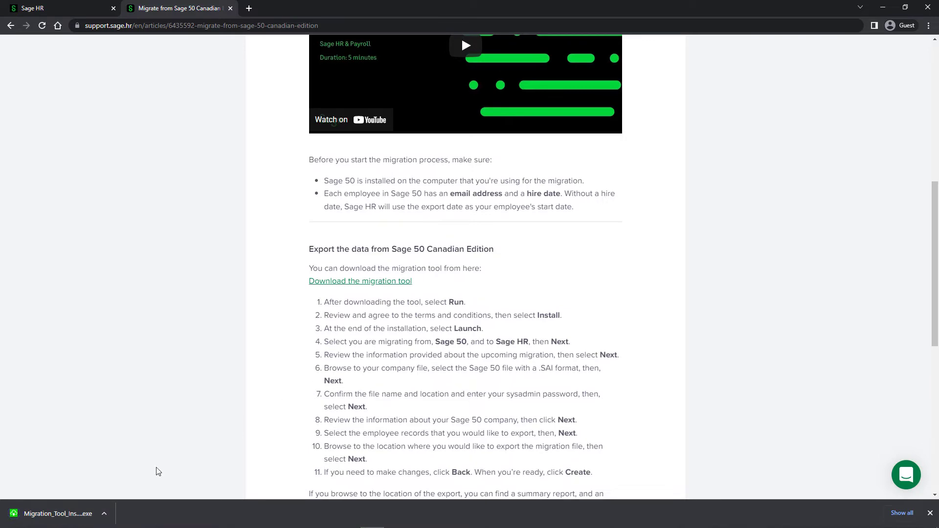
left_click(55, 512)
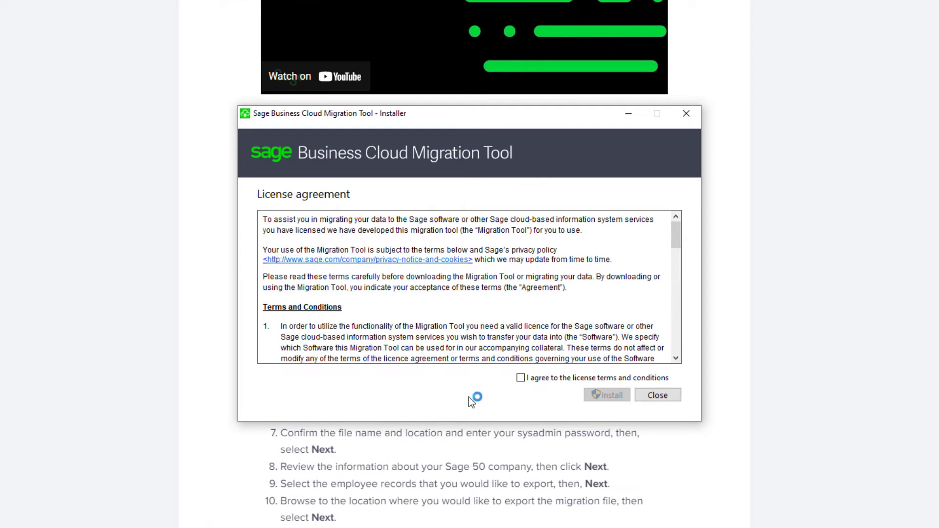
Step: Accept the license terms, install the Sage Business Cloud Migration Tool and launch it
left_click(521, 379)
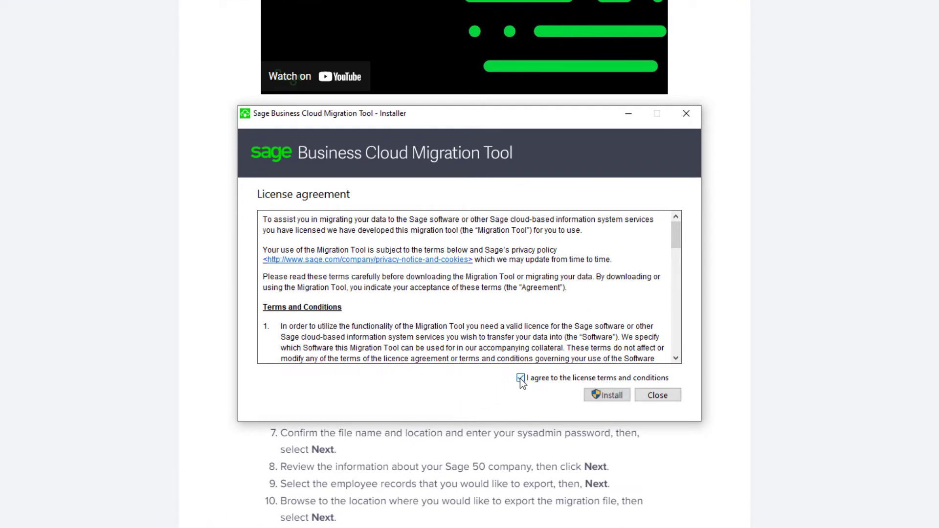
left_click(612, 396)
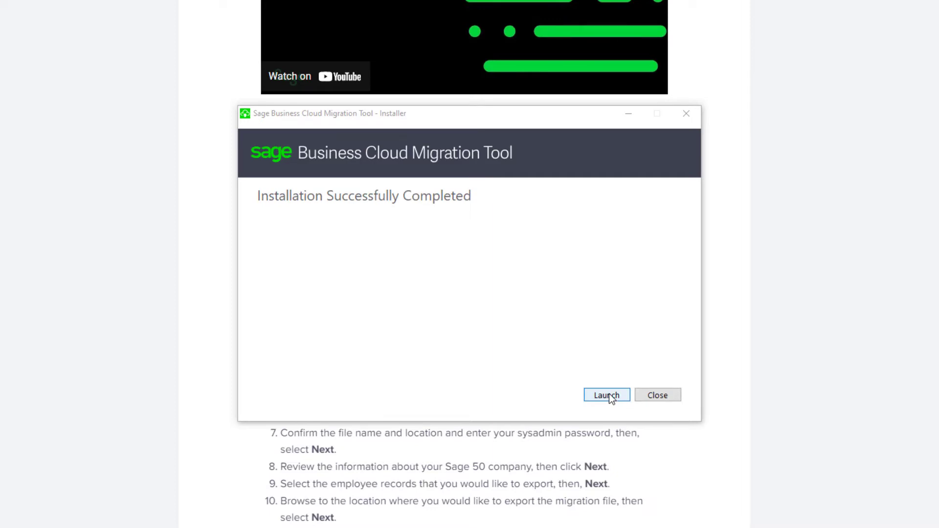
left_click(607, 395)
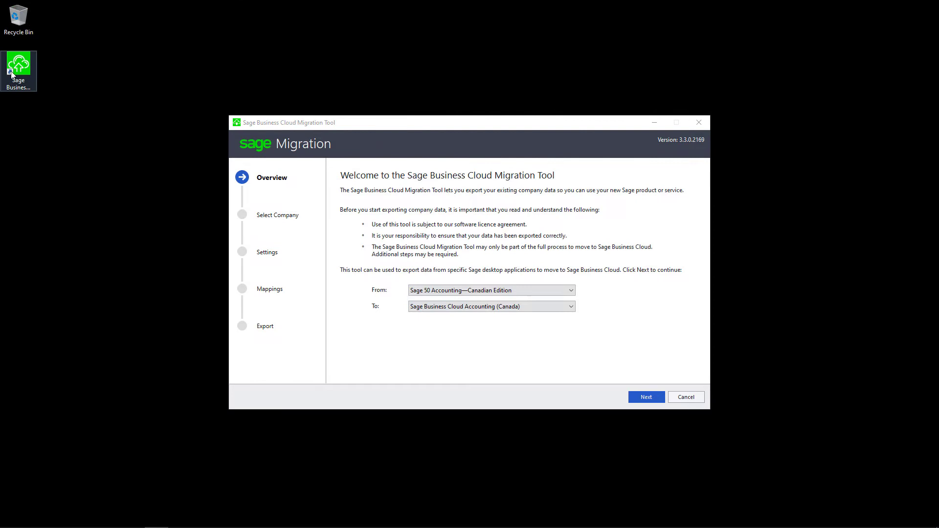
left_click(11, 72)
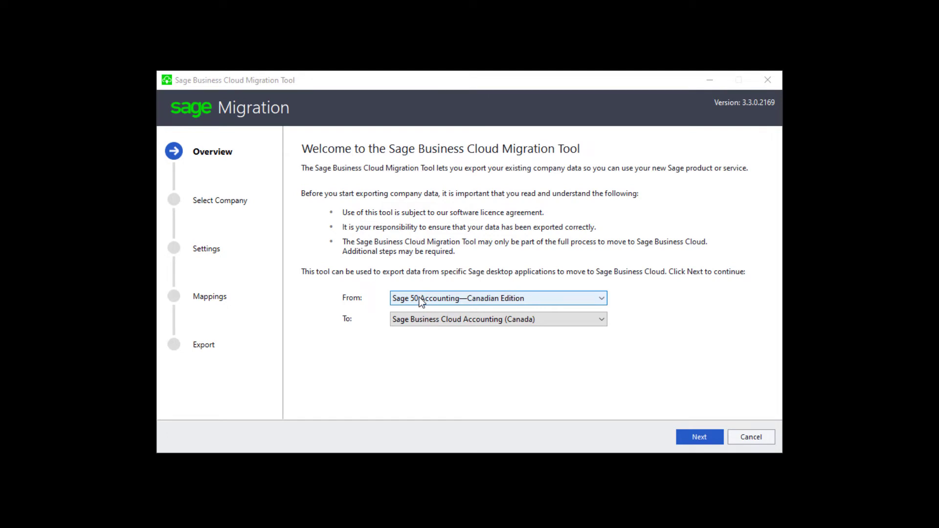
Step: Set the migration target to Sage HR (Canada) and proceed through the overview to the company selection
left_click(435, 321)
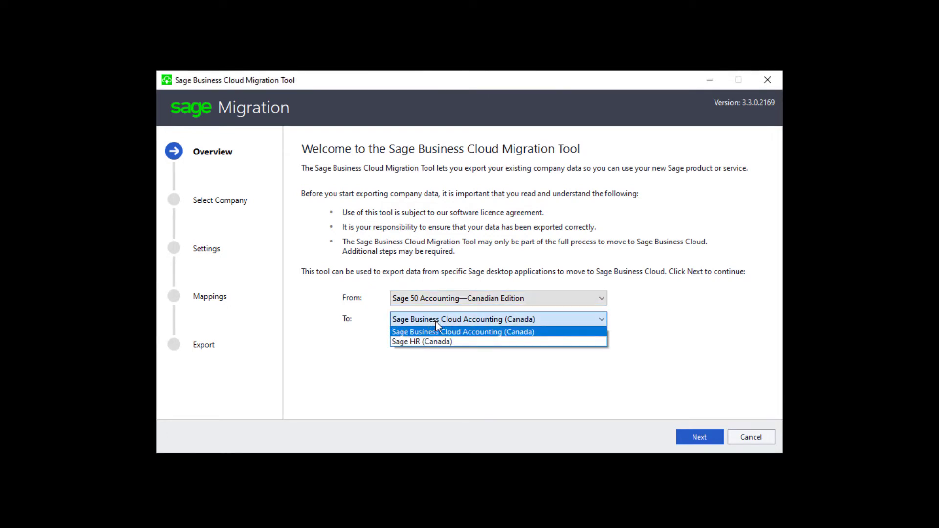
left_click(437, 342)
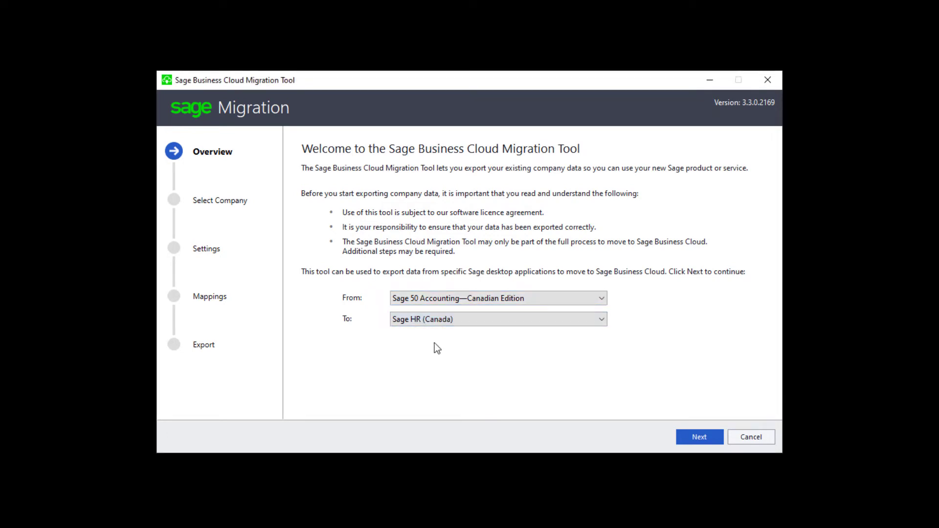
left_click(693, 440)
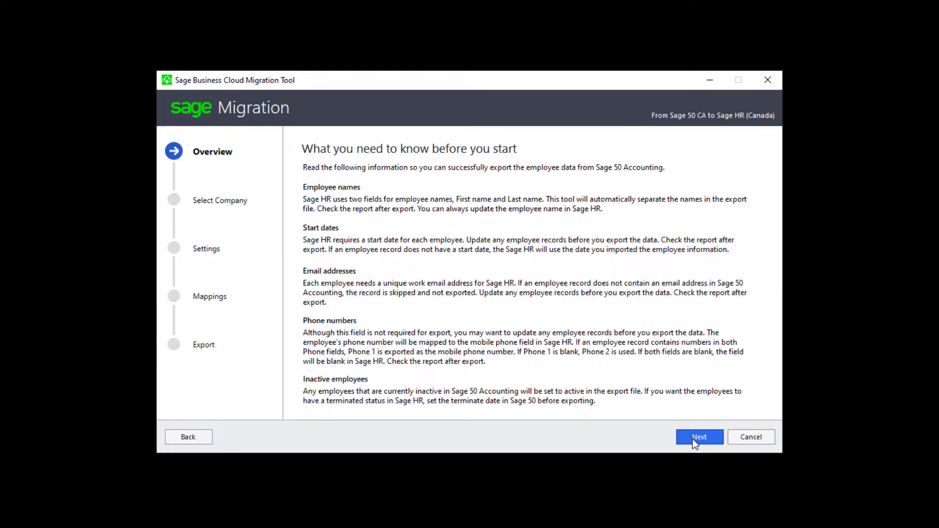
left_click(695, 440)
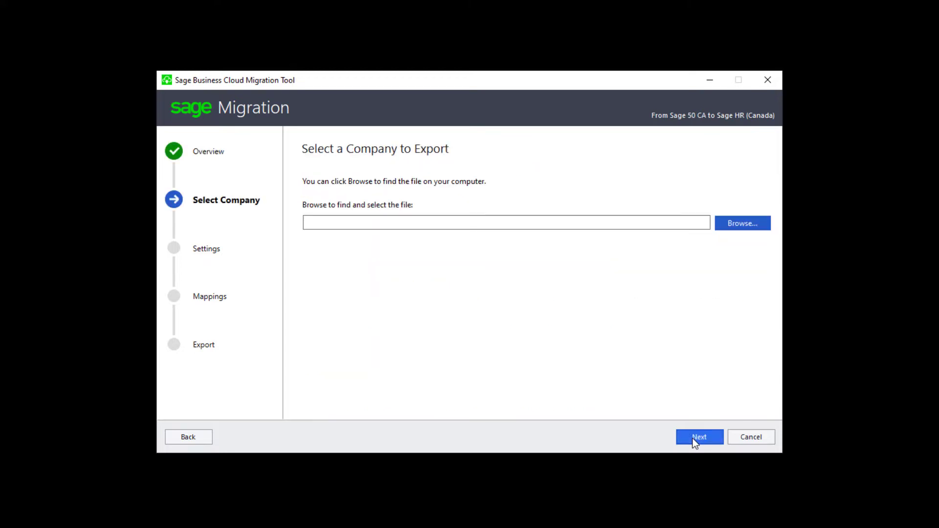
Step: Choose Sweet Cupcakes.SAI in C:\Sage Data as the company file to export and proceed to the login
left_click(765, 226)
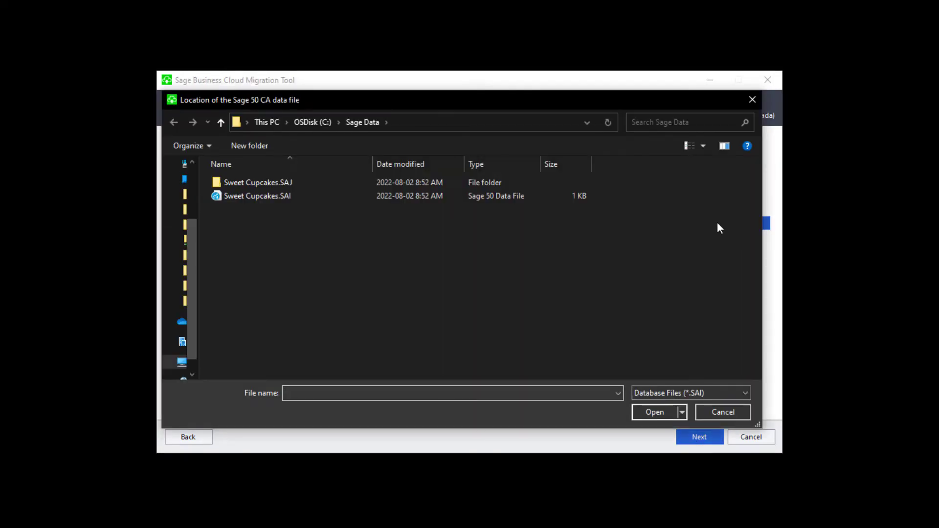
double_click(280, 195)
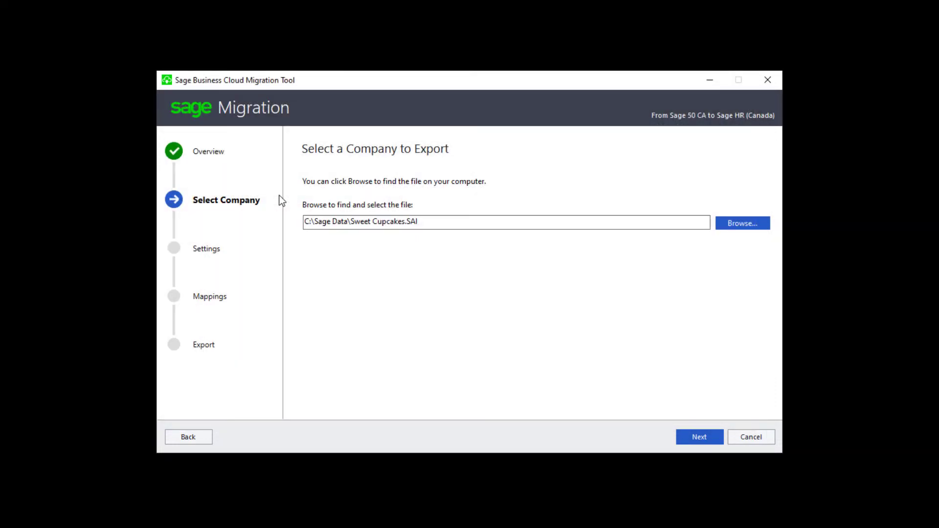
left_click(702, 439)
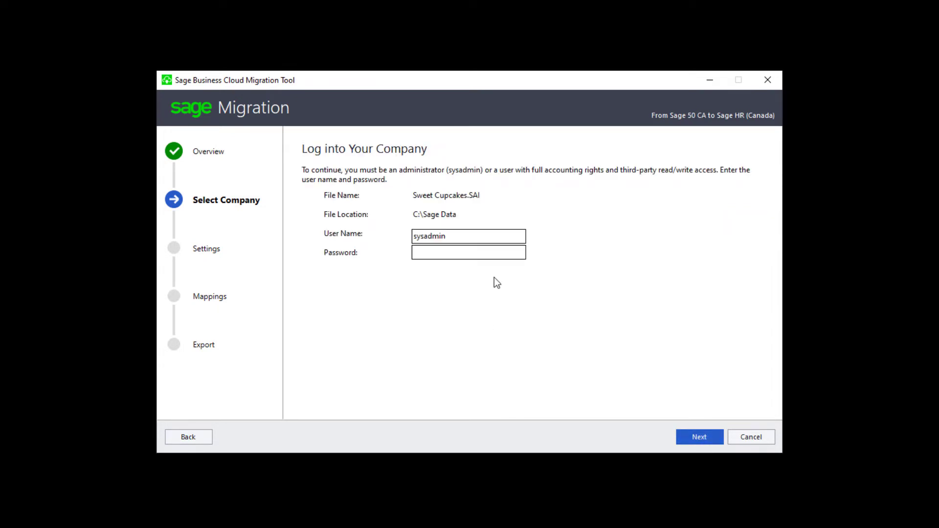
Step: Log into the company as sysadmin with the account password and continue past the company settings to the employee selection
left_click(493, 251)
type("*******")
left_click(698, 436)
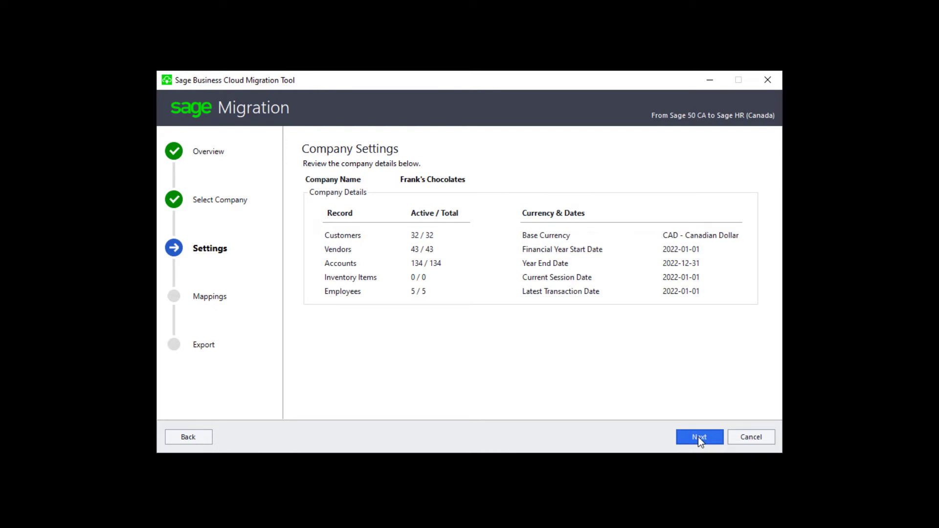
left_click(697, 436)
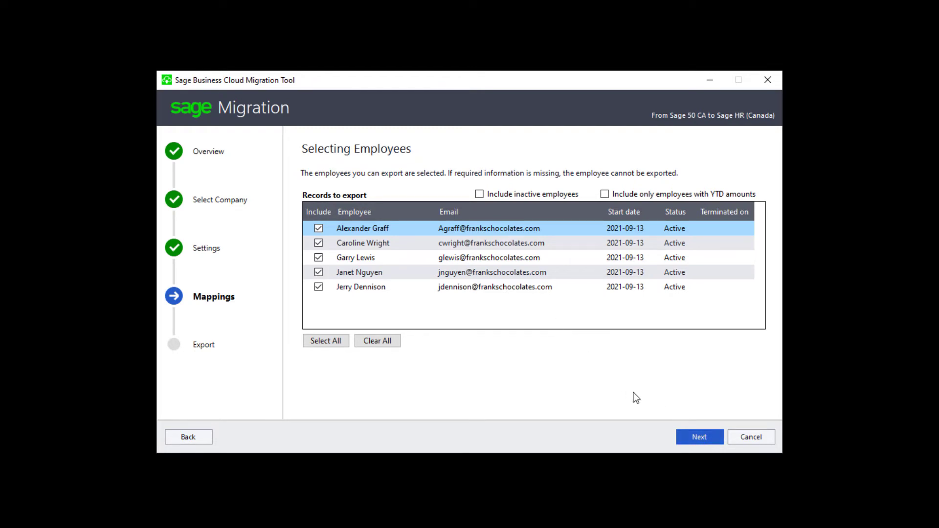
Step: Export all the preselected employees with the Desktop as the output folder, and close the migration tool
left_click(696, 437)
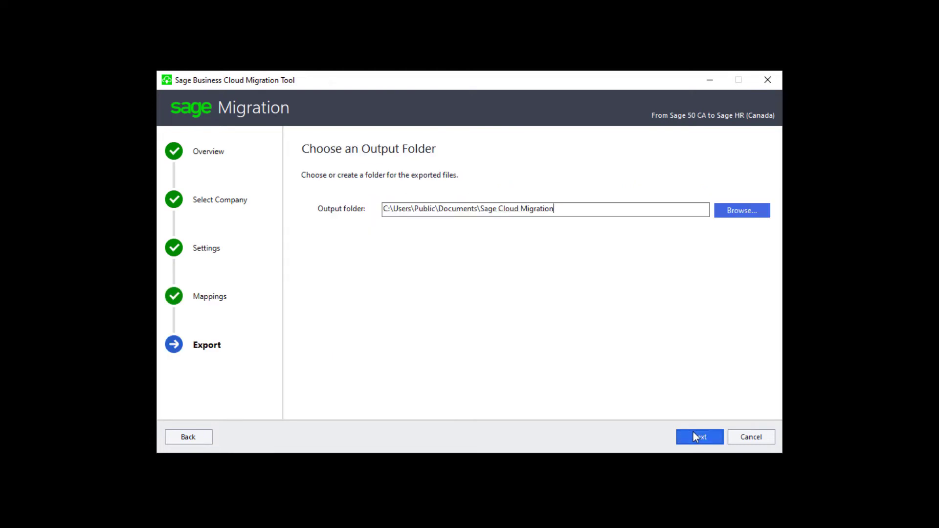
left_click(742, 211)
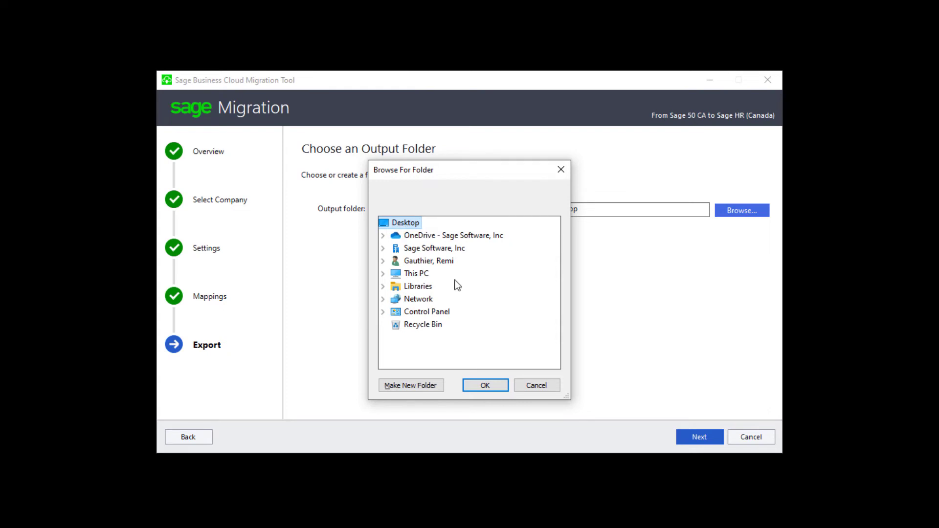
left_click(488, 385)
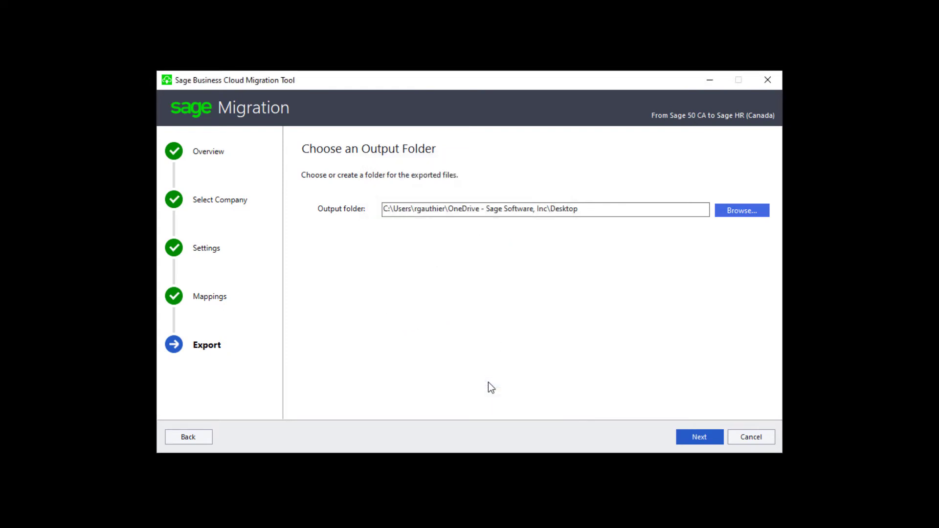
left_click(709, 439)
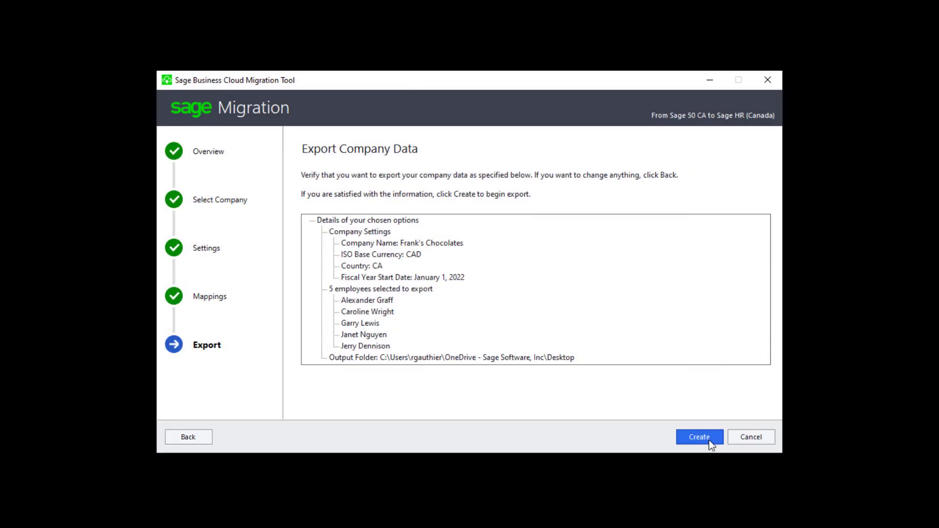
left_click(709, 439)
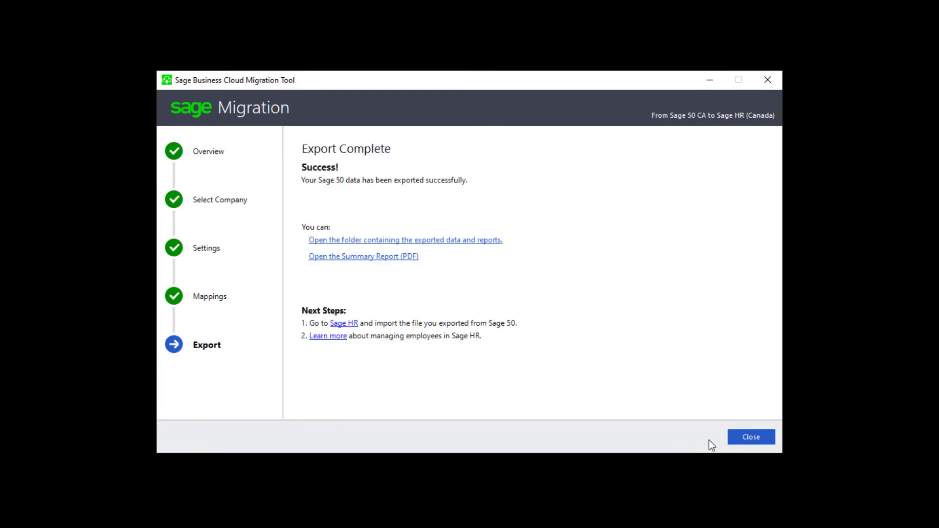
left_click(752, 437)
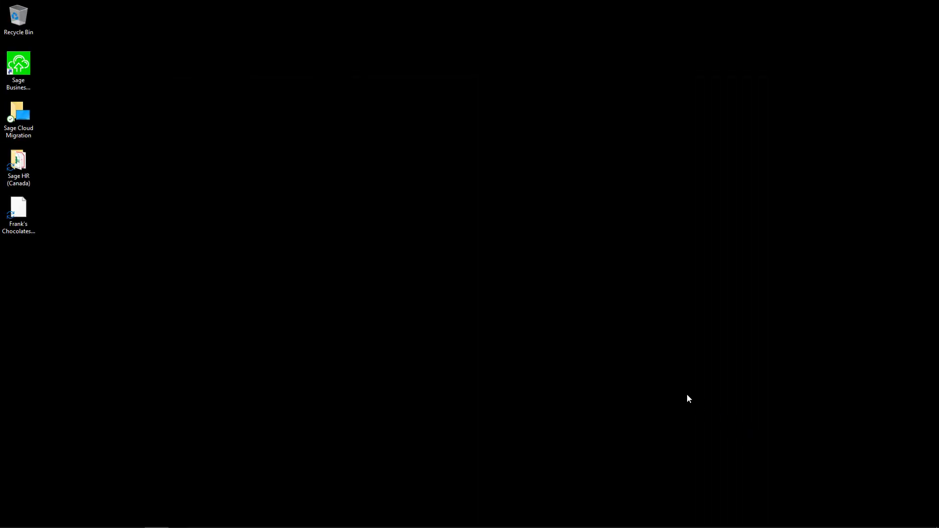
Step: Open the exported Sage HR (Canada) folder on the desktop and examine the summary report and employee data file names
double_click(30, 164)
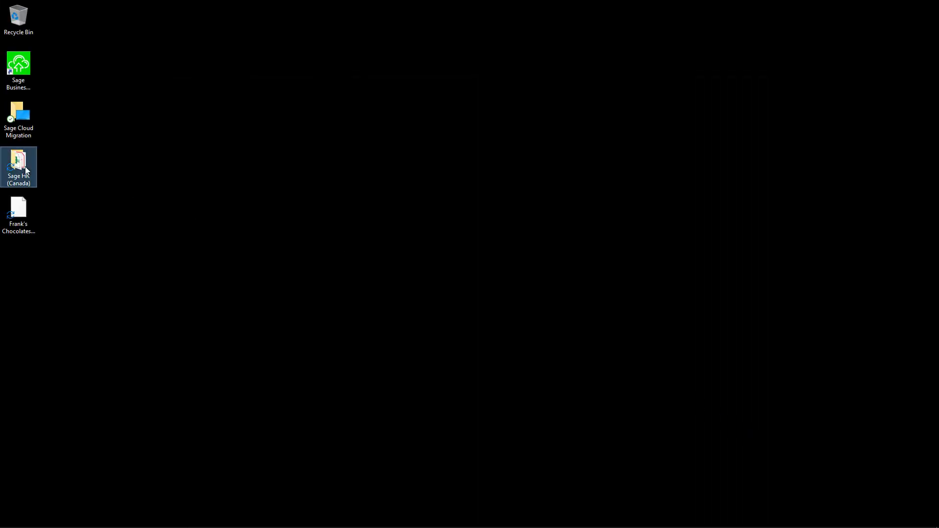
left_click_drag(209, 155, 295, 158)
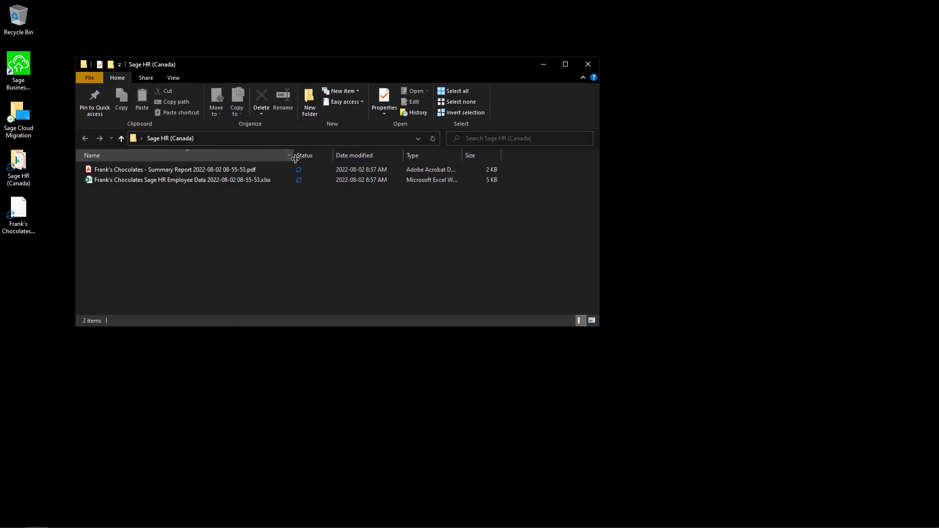
left_click(155, 169)
left_click(154, 181)
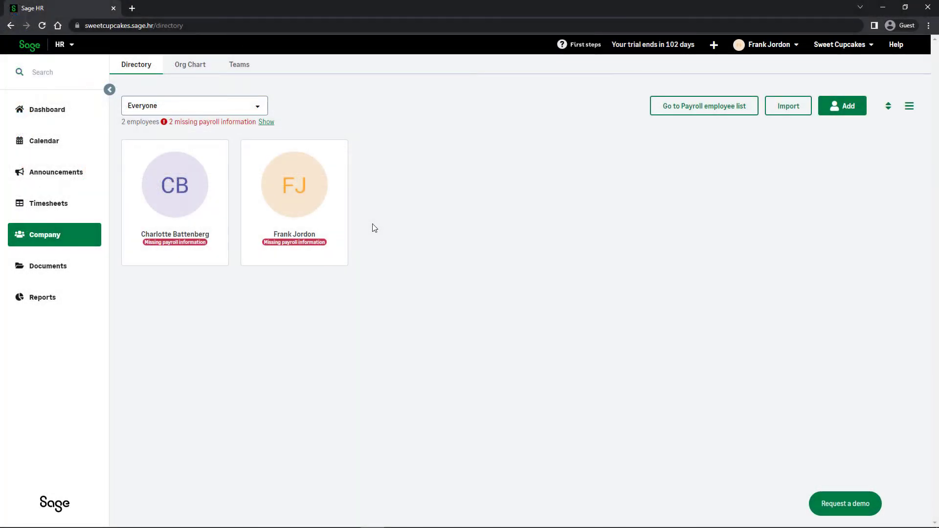
Step: In Sage HR's company directory, import the exported Frank's Chocolates Sage HR Employee Data workbook, assigning new employees to the Sickday and Vacation policies
left_click(65, 236)
left_click(788, 115)
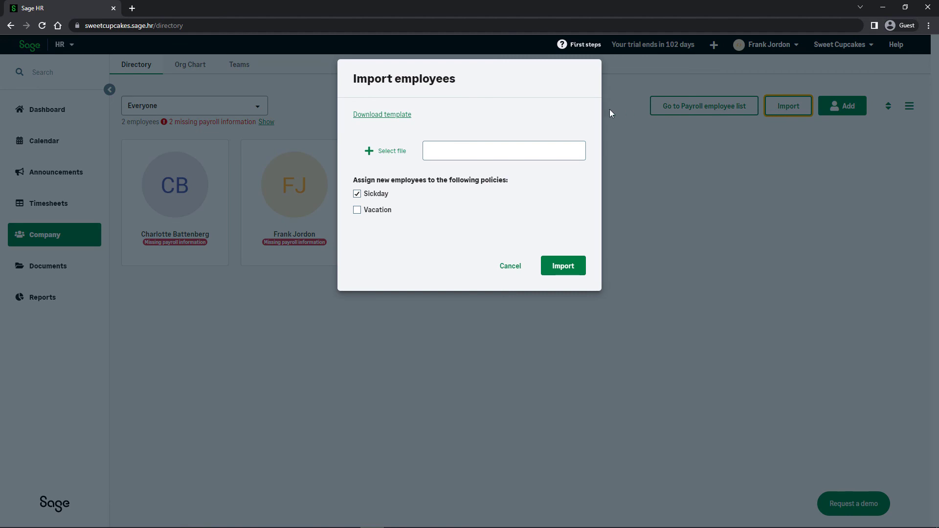
left_click(386, 154)
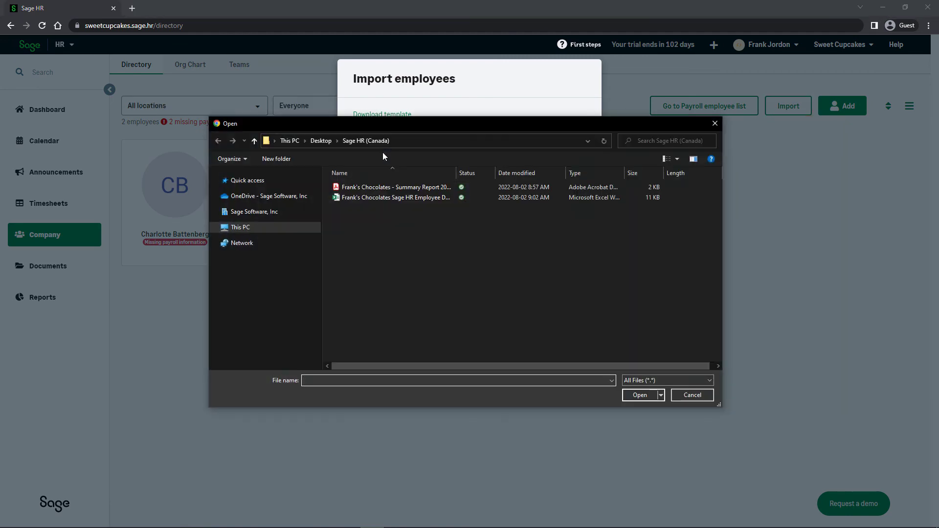
double_click(366, 198)
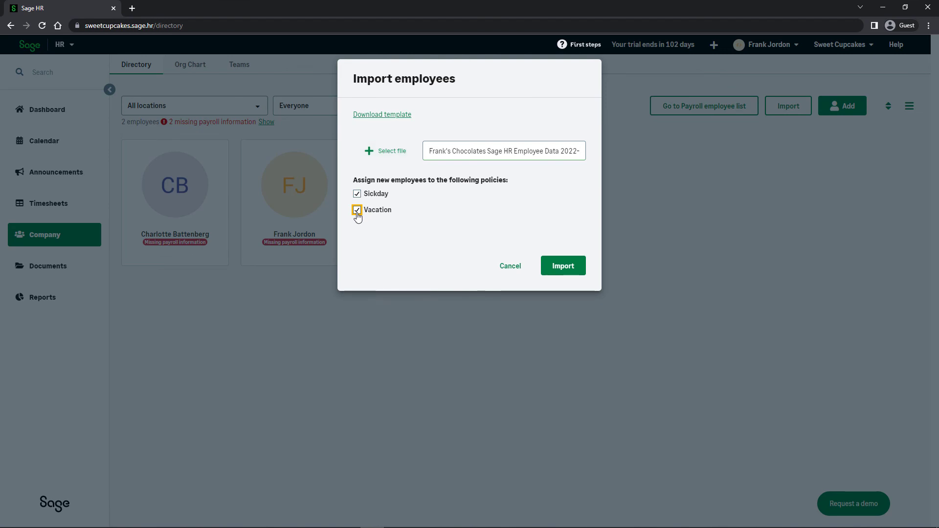
left_click(560, 270)
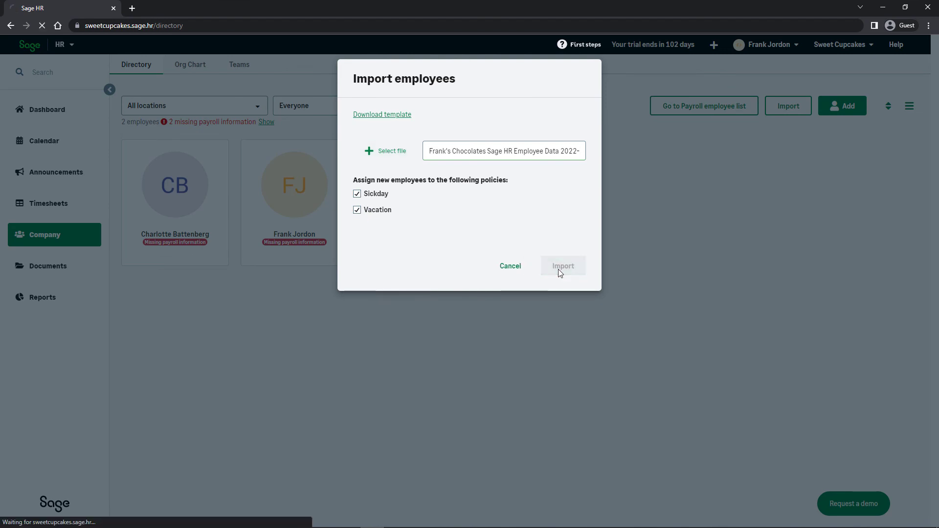